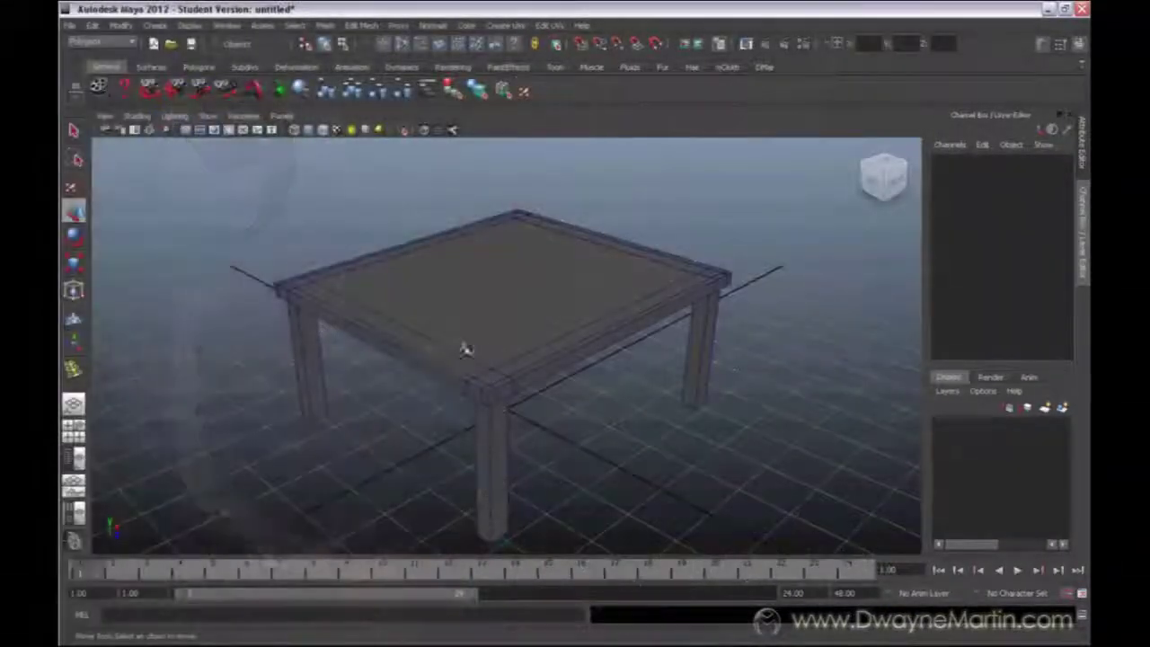
Step: Turn off the wireframe overlay on the shaded view and select the table
right_click_drag(465, 350, 578, 321, "alt")
mouse_move(578, 321)
left_mouse_down("alt")
mouse_move(611, 290)
mouse_move(621, 306)
mouse_move(786, 283)
mouse_move(765, 308)
mouse_move(498, 321)
mouse_move(608, 320)
mouse_move(642, 280)
mouse_move(619, 305)
mouse_move(639, 321)
mouse_move(530, 328)
left_mouse_up("alt")
left_click(323, 130)
left_click_drag(647, 275, 696, 385, "alt")
left_click(683, 398)
Step: Examine the sharp outer edges and corner of the tabletop from several angles
right_click_drag(780, 371, 526, 365, "alt")
left_click_drag(527, 365, 318, 372, "alt")
right_click_drag(318, 372, 605, 359, "alt")
left_click_drag(606, 360, 499, 365, "alt")
right_click_drag(536, 364, 611, 347, "alt")
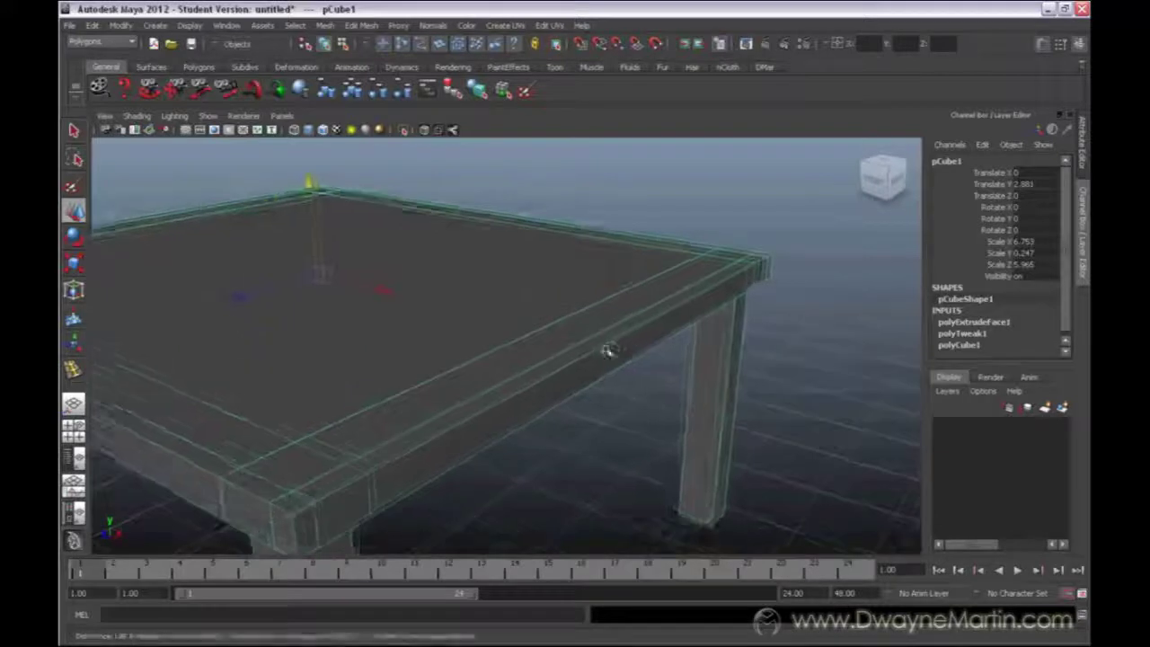
left_click_drag(611, 347, 622, 341, "alt")
left_click_drag(543, 354, 628, 292, "alt")
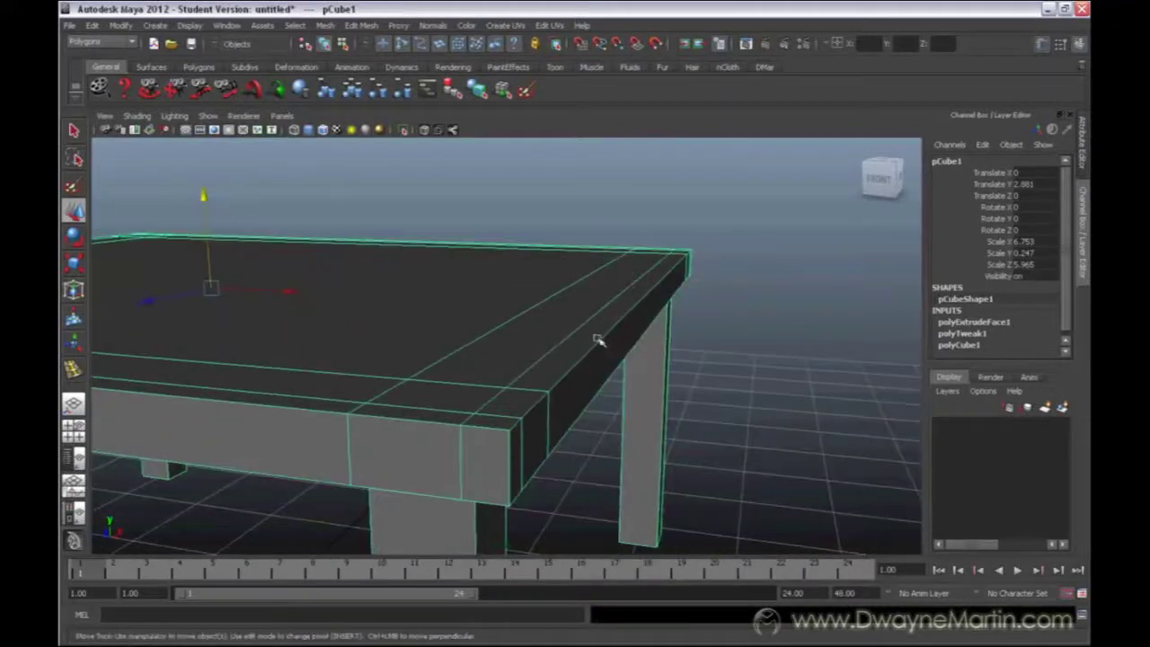
right_click_drag(647, 342, 551, 345, "alt")
left_click_drag(551, 345, 567, 374, "alt")
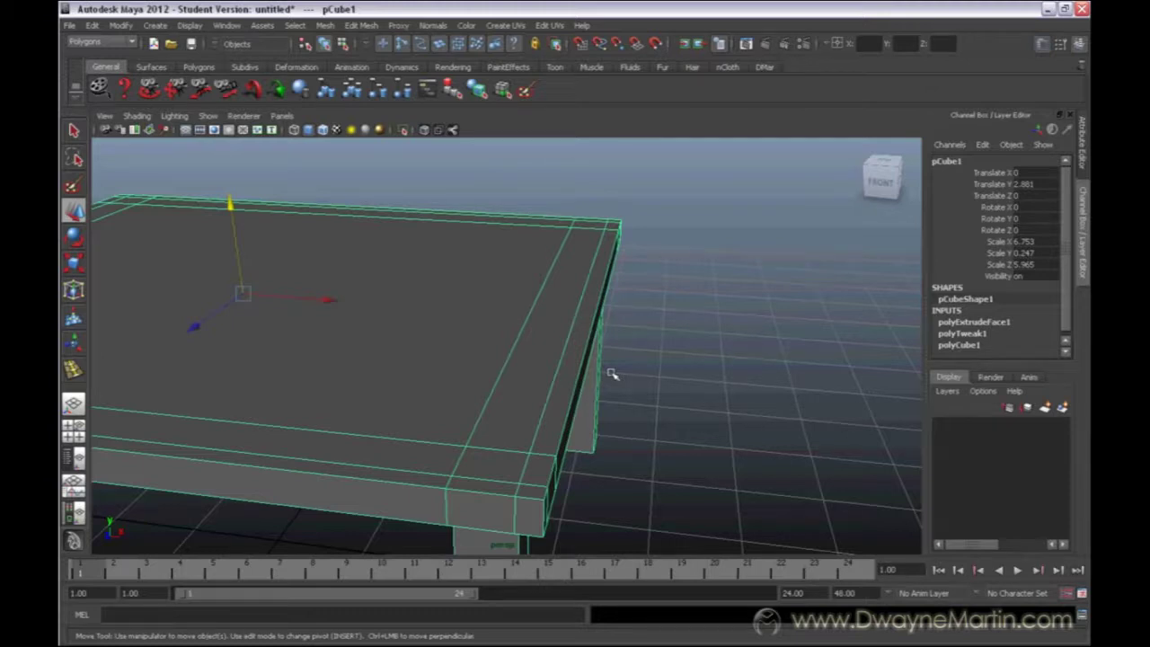
mouse_move(611, 373)
left_mouse_down("alt")
mouse_move(547, 403)
mouse_move(637, 371)
mouse_move(620, 380)
left_mouse_up("alt")
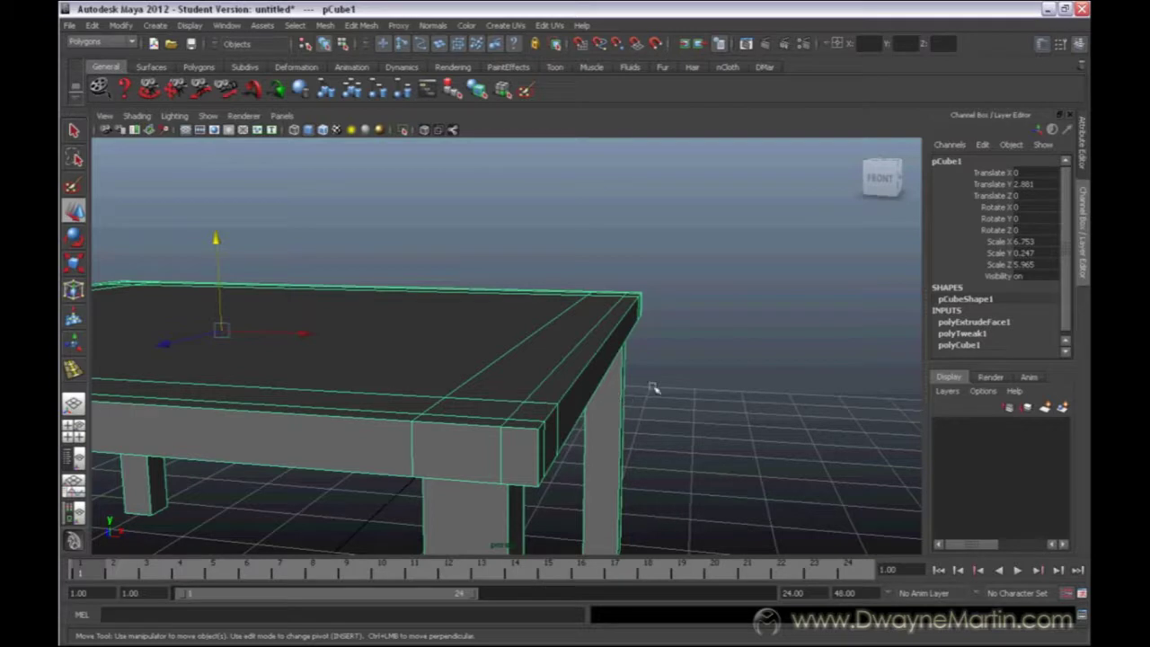
middle_click_drag(585, 403, 555, 434, "alt")
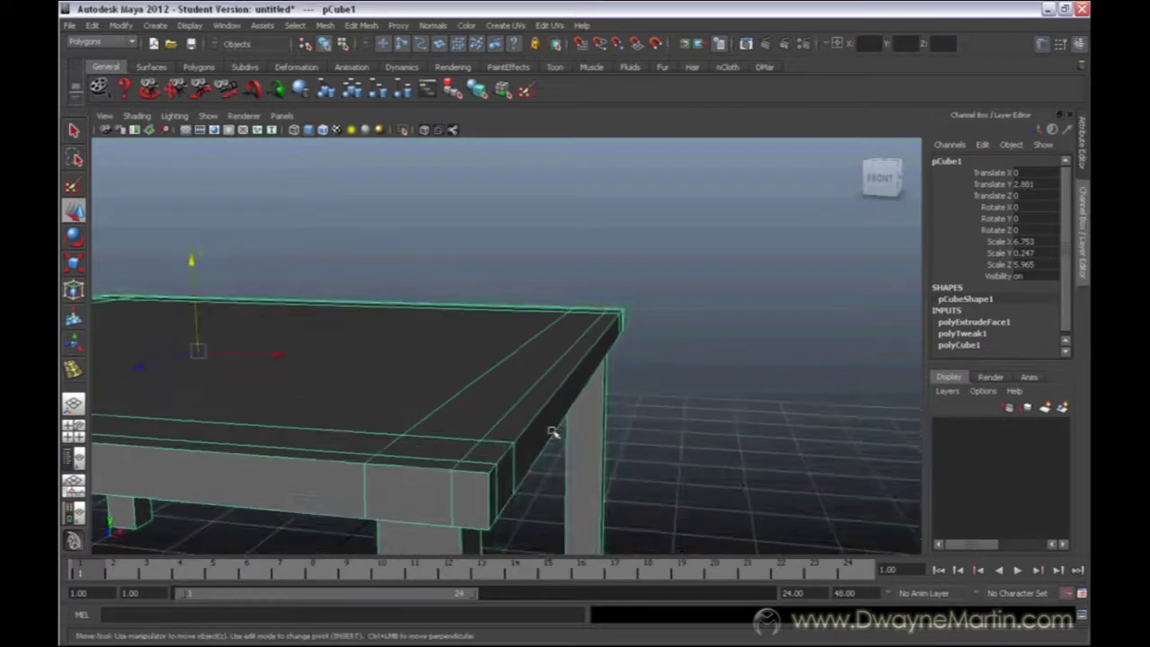
right_click_drag(555, 434, 621, 432, "alt")
middle_click_drag(621, 431, 624, 382, "alt")
mouse_move(625, 382)
right_mouse_down("alt")
mouse_move(612, 398)
mouse_move(675, 398)
mouse_move(626, 396)
right_mouse_up("alt")
middle_click_drag(626, 395, 585, 377, "alt")
right_click_drag(585, 377, 506, 357, "alt")
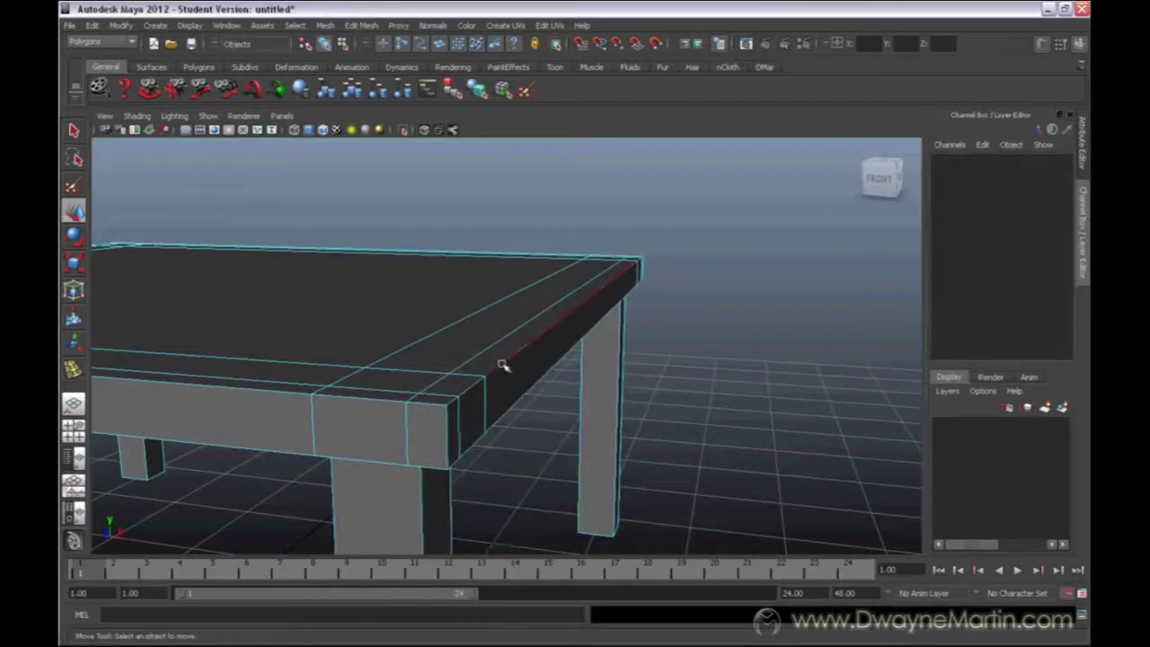
Step: Try to bevel only the long middle segment of the upper outer edge on one side of the tabletop
left_click(504, 366)
left_click_drag(506, 365, 585, 380, "alt")
left_click(358, 25)
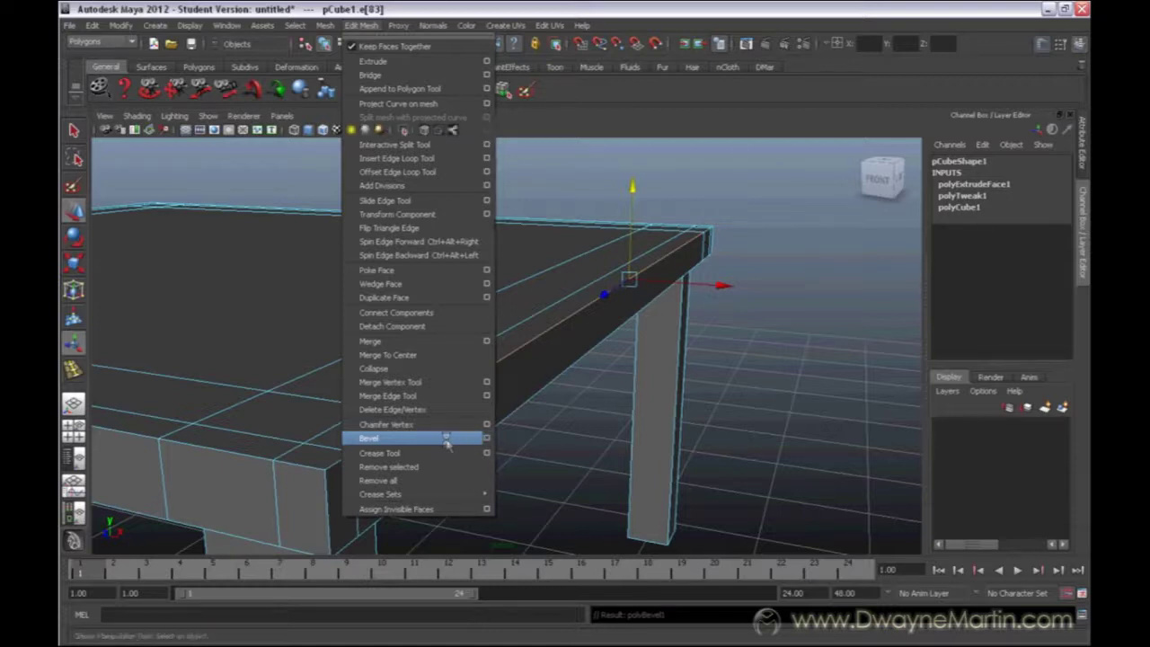
left_click(448, 439)
left_click_drag(441, 436, 578, 424, "alt")
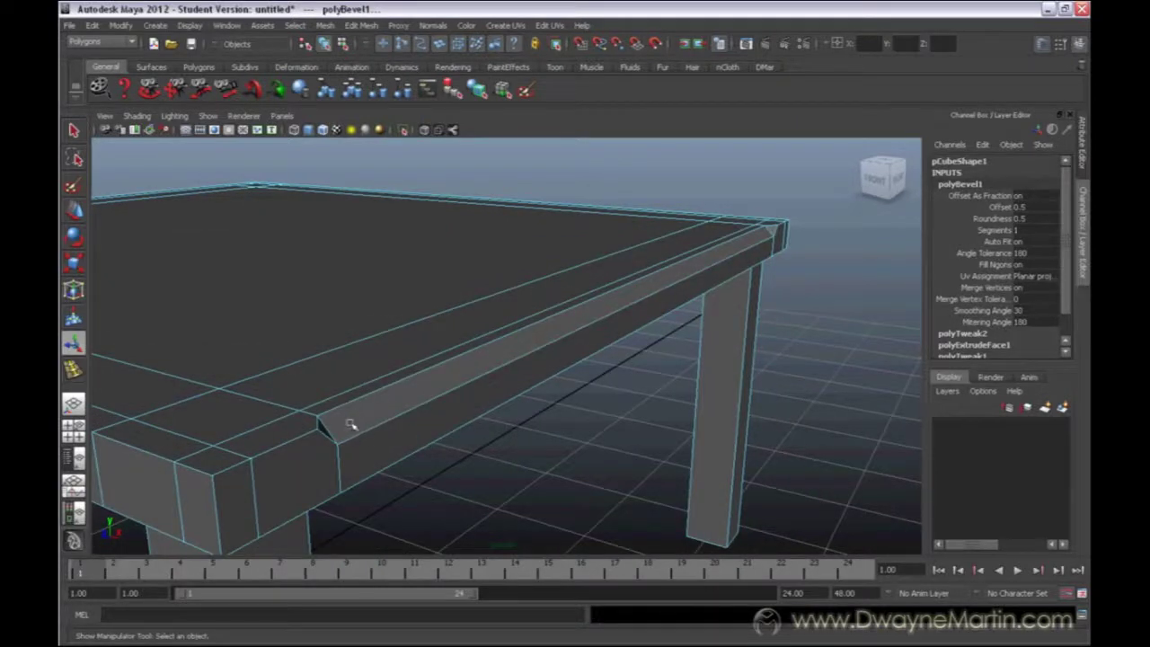
left_click_drag(434, 405, 411, 402, "alt")
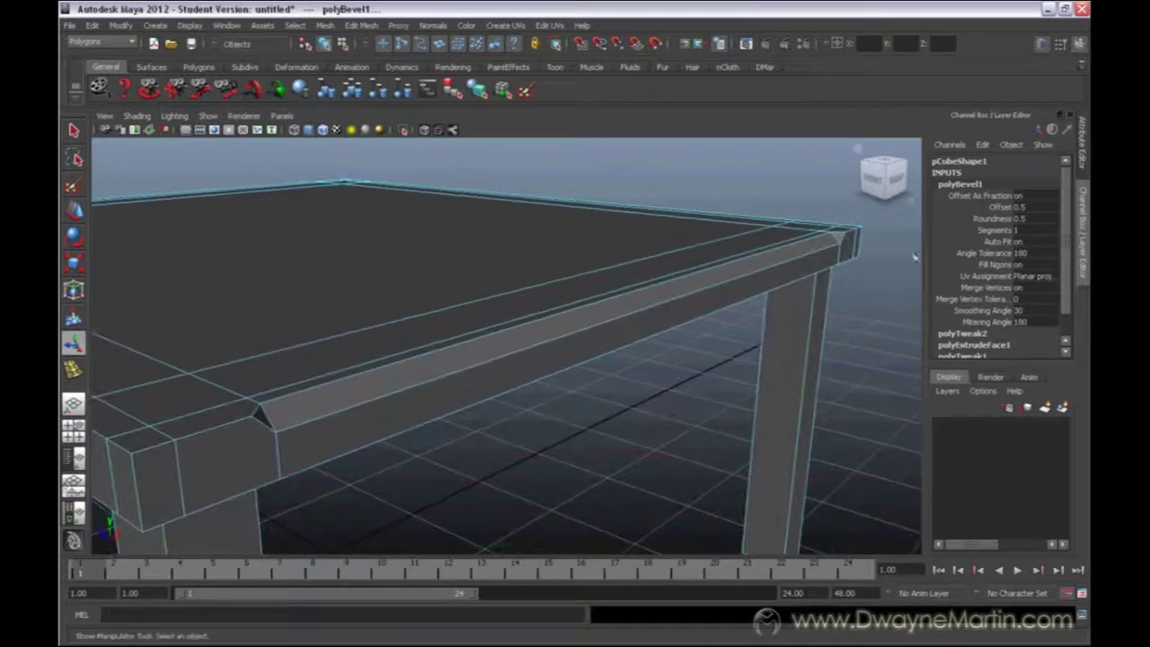
Step: Set the edge bevel's offset to 0.4 and its segments to 3
left_click(993, 207)
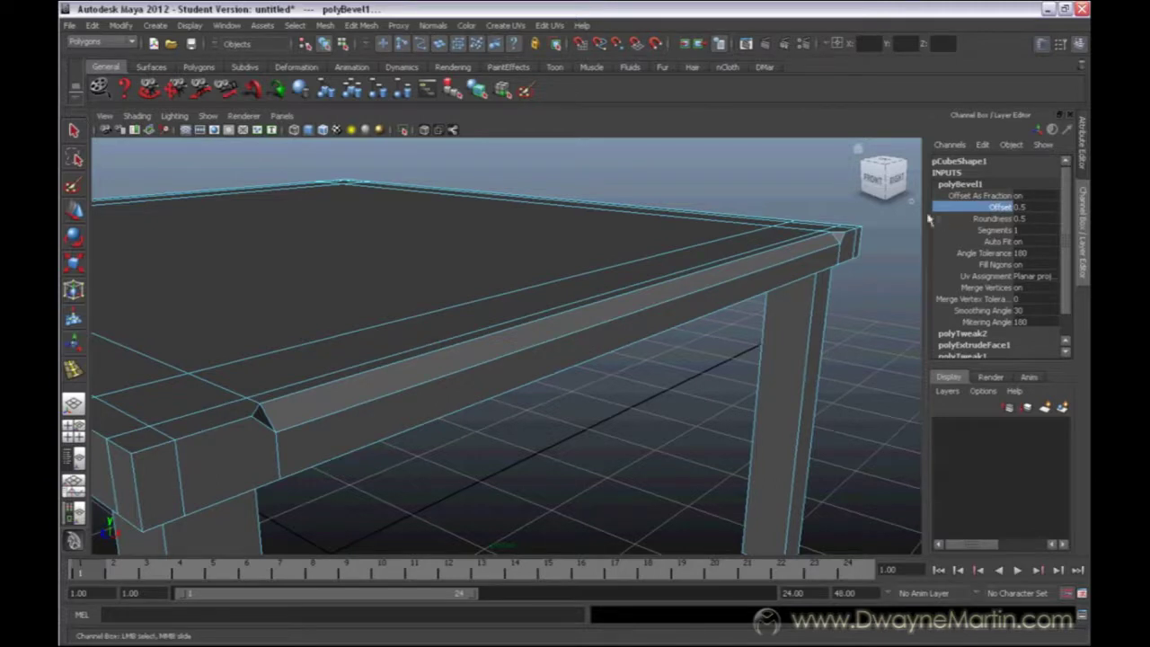
left_click(1027, 208)
left_click(1001, 208)
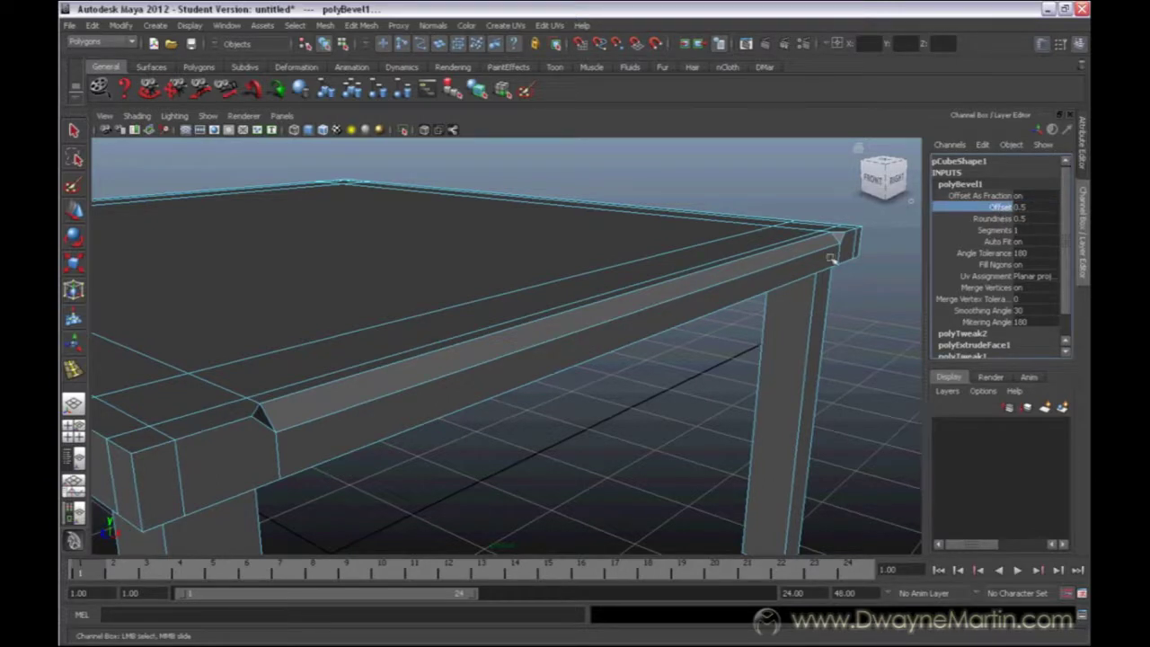
middle_click_drag(832, 259, 830, 255)
left_click(1002, 230)
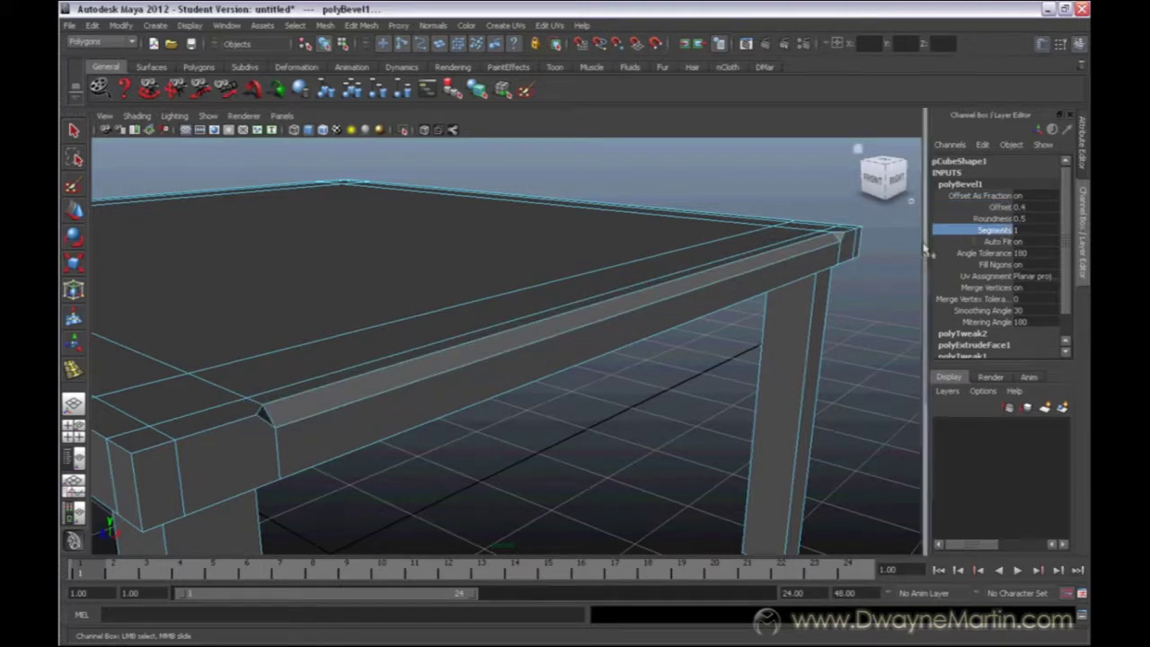
middle_click_drag(868, 249, 879, 247)
Step: Examine how the rounded bevel ends near the tabletop corner
left_click(997, 207)
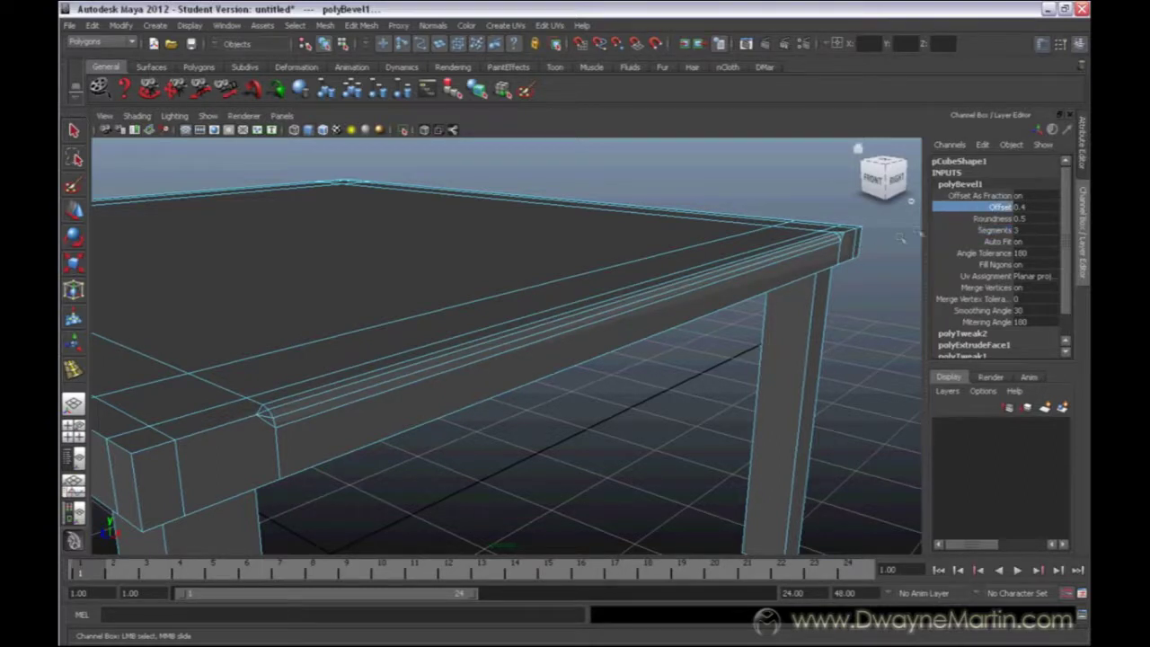
left_click_drag(899, 236, 865, 272, "alt")
right_click_drag(601, 344, 570, 352, "alt")
left_click_drag(570, 351, 396, 378, "alt")
middle_click_drag(327, 386, 429, 401, "alt")
left_click_drag(530, 401, 480, 398, "alt")
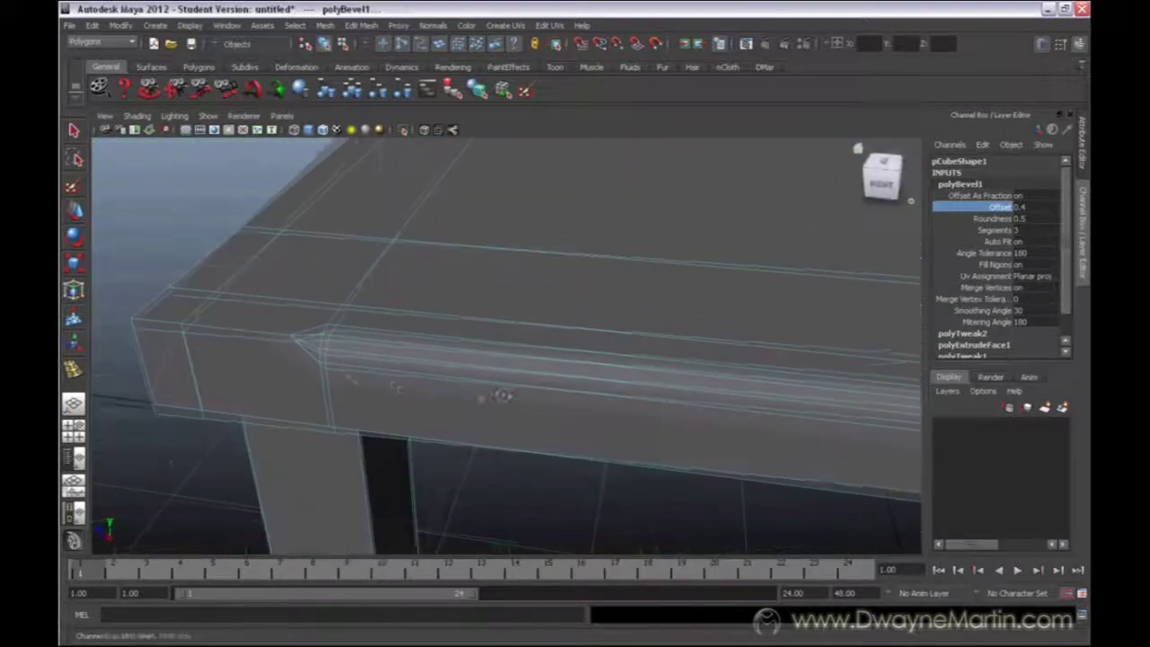
right_click_drag(229, 337, 276, 346, "alt")
scroll(276, 346, "down", 3)
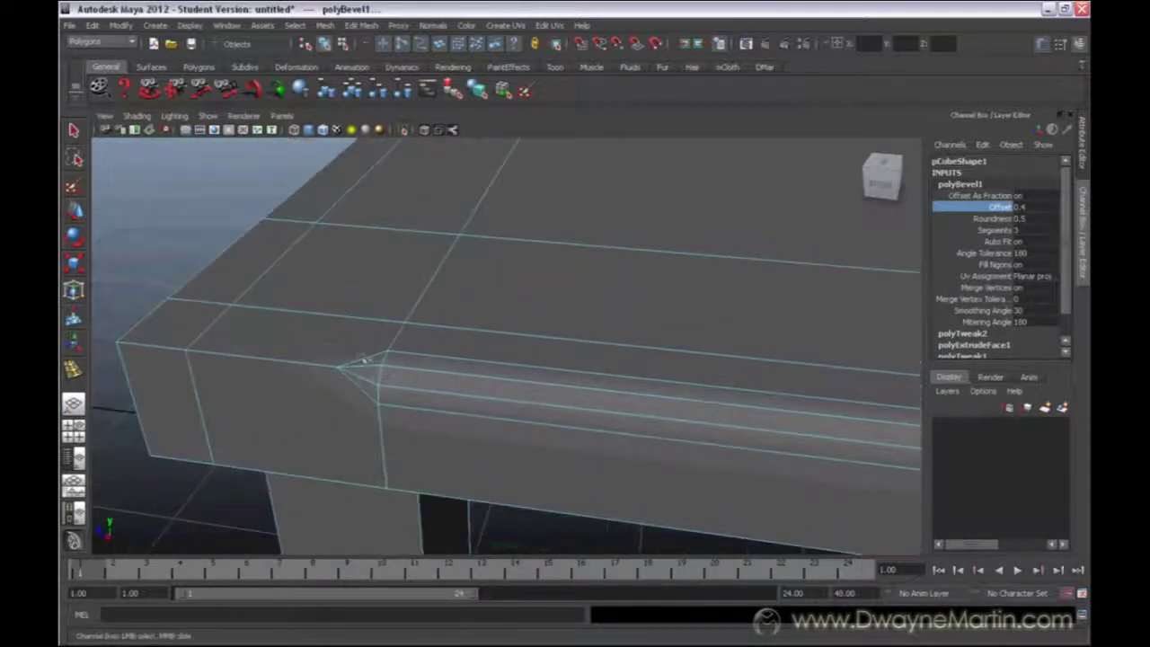
mouse_move(366, 373)
left_mouse_down("alt")
mouse_move(602, 329)
mouse_move(470, 385)
mouse_move(372, 380)
left_mouse_up("alt")
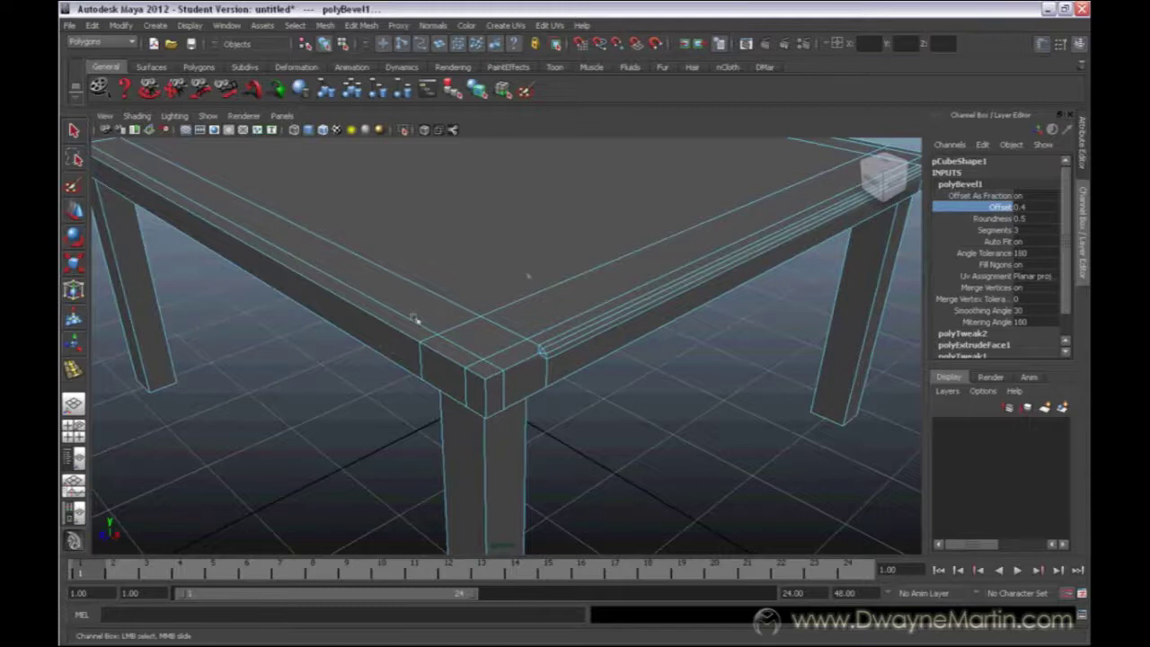
Step: Undo the single-edge bevel and its setting changes
left_click_drag(526, 274, 650, 377, "alt")
key("ctrl+z")
key("ctrl+z")
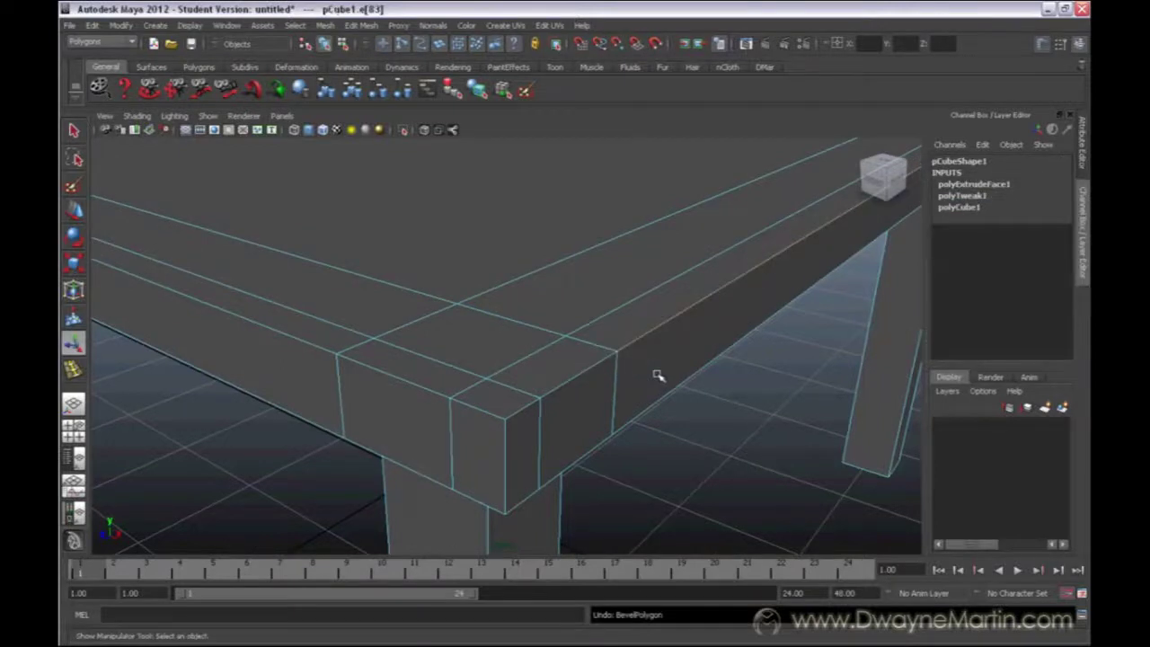
Step: Select the full upper outer edge along one side of the tabletop, from corner to corner
double_click(635, 342)
right_click_drag(778, 338, 462, 326, "alt")
left_click_drag(461, 327, 416, 328, "alt")
right_click_drag(732, 348, 583, 327, "alt")
left_click_drag(584, 328, 472, 385, "alt")
right_click_drag(472, 386, 555, 406, "alt")
left_click_drag(554, 406, 668, 311, "alt")
right_click_drag(668, 311, 780, 324, "alt")
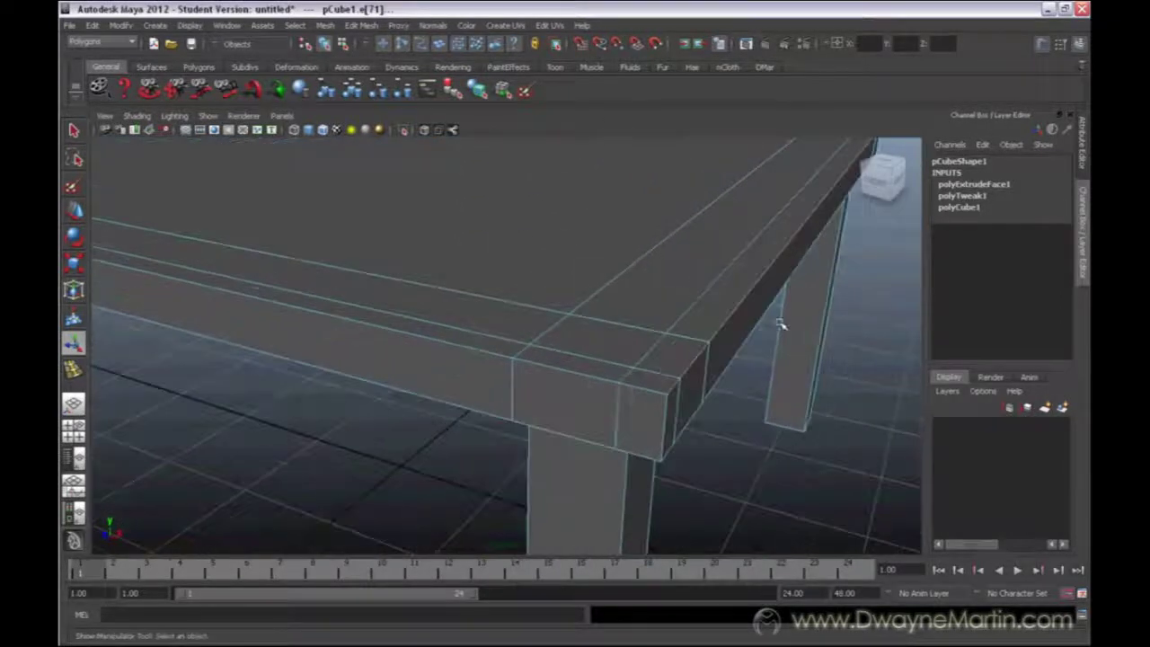
left_click_drag(781, 325, 745, 329, "alt")
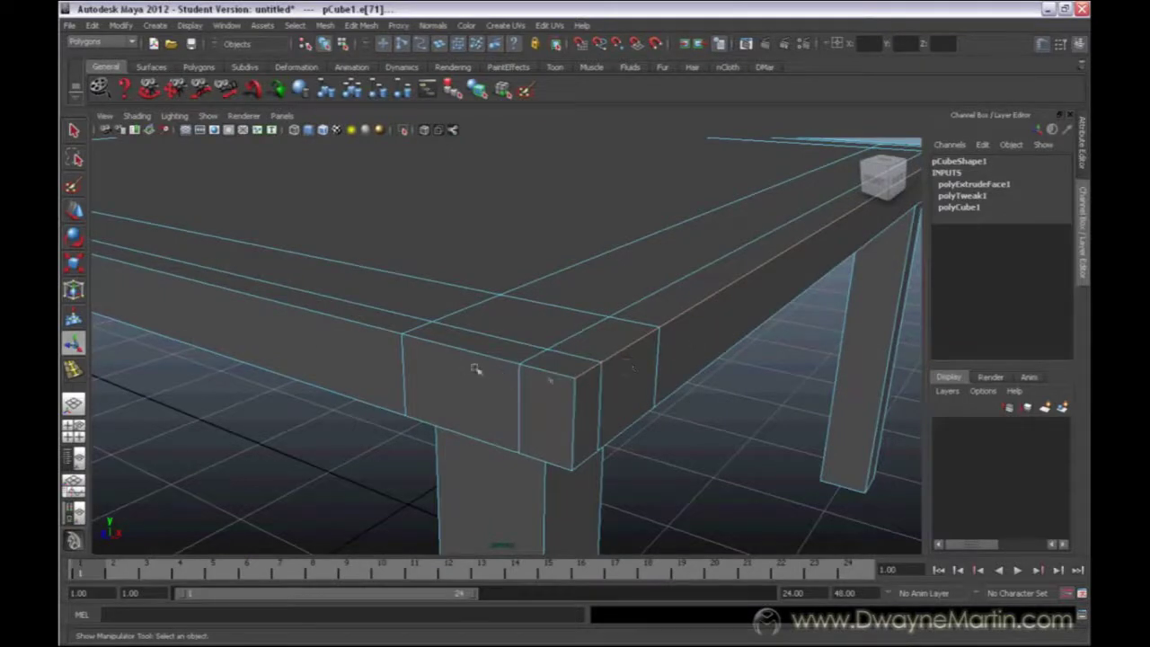
Step: Add the adjacent side's full upper outer edge to the selection
left_click(502, 360)
right_click_drag(645, 368, 405, 354, "alt")
left_click_drag(405, 354, 640, 346, "alt")
right_click_drag(640, 346, 428, 366, "alt")
middle_click_drag(428, 366, 516, 316, "alt")
right_click_drag(516, 315, 724, 334, "alt")
left_click_drag(724, 333, 666, 378, "alt")
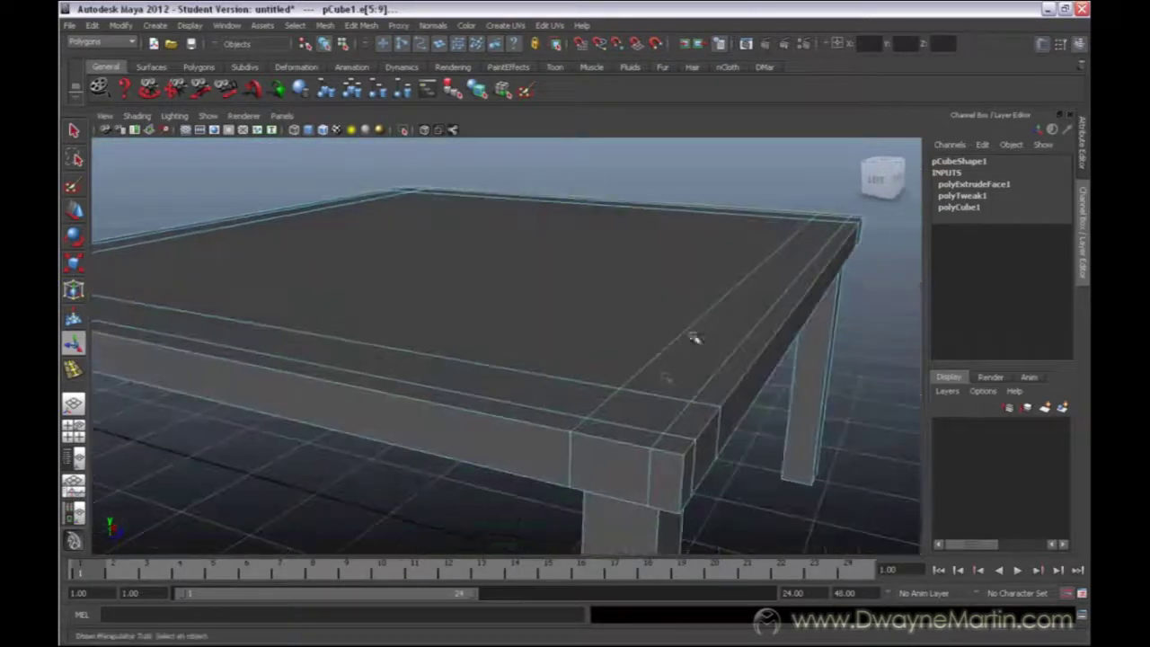
Step: Extend the selection with the remaining upper outer edges around the tabletop
double_click(633, 447)
left_click_drag(515, 410, 499, 364, "alt")
right_click_drag(496, 363, 721, 387, "alt")
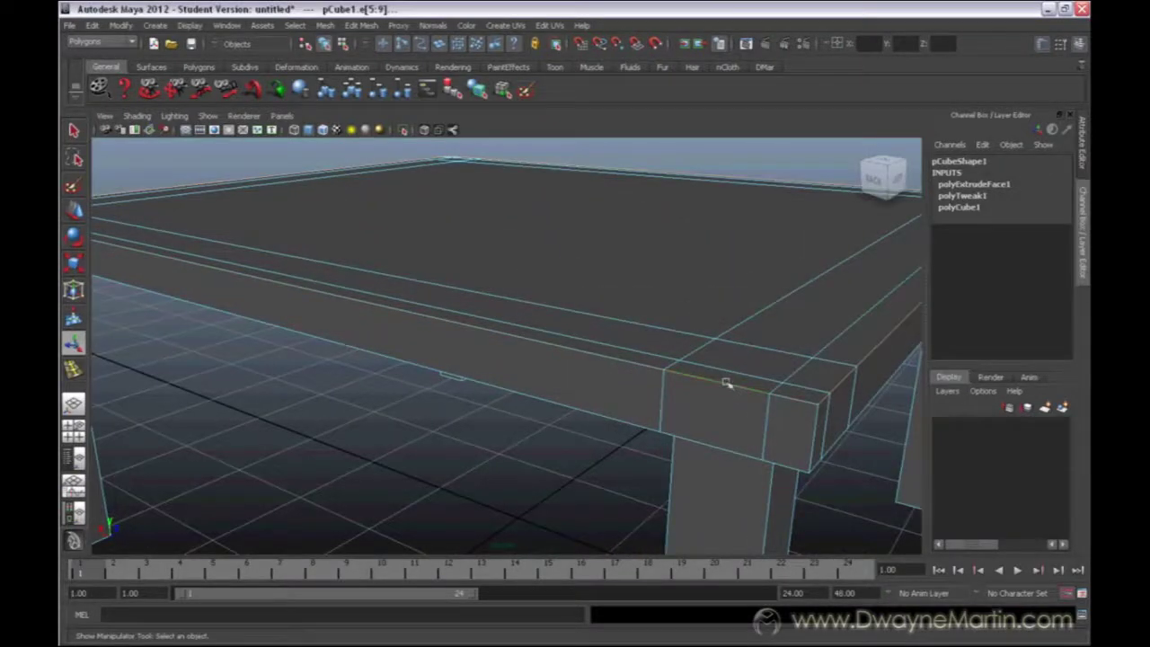
right_click_drag(817, 384, 719, 383, "alt")
middle_click_drag(718, 383, 584, 382, "alt")
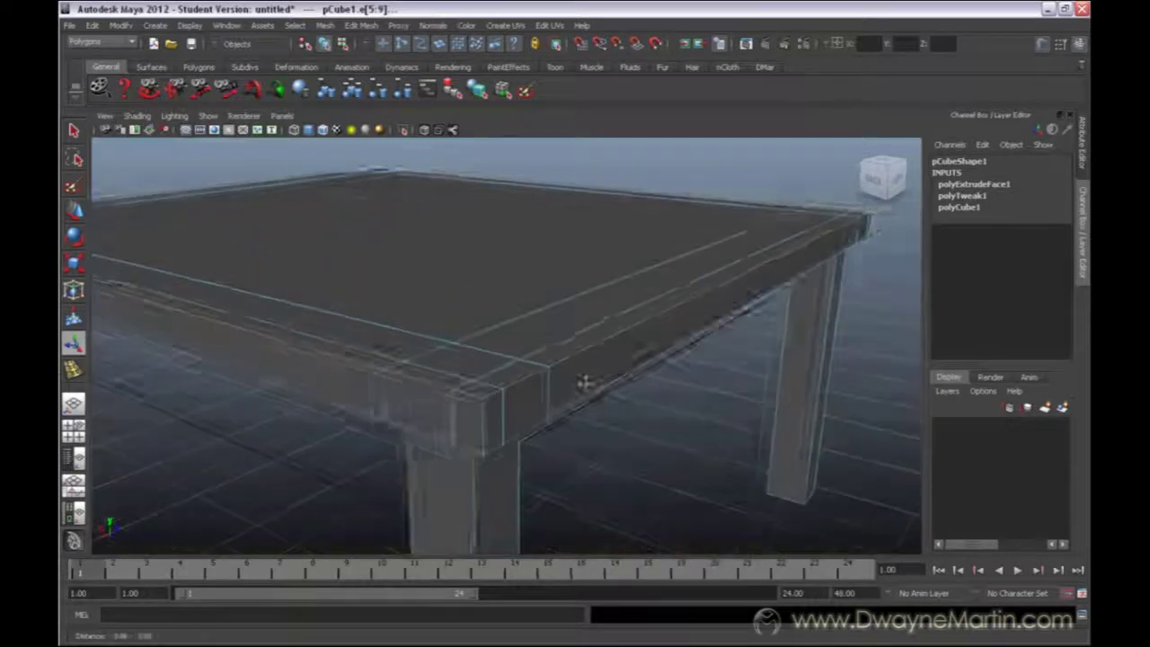
right_click_drag(584, 383, 520, 408, "alt")
left_click_drag(794, 375, 364, 368, "alt")
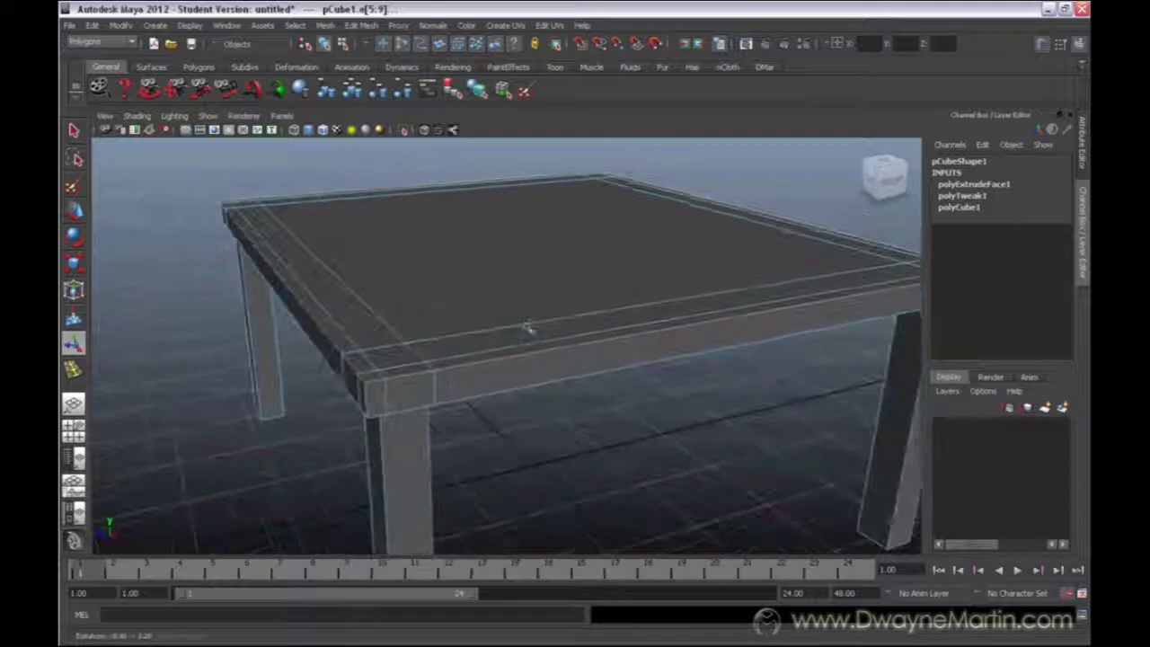
Step: Add the lower outer edges of the tabletop rim to the edge selection
left_click_drag(528, 330, 626, 288, "alt")
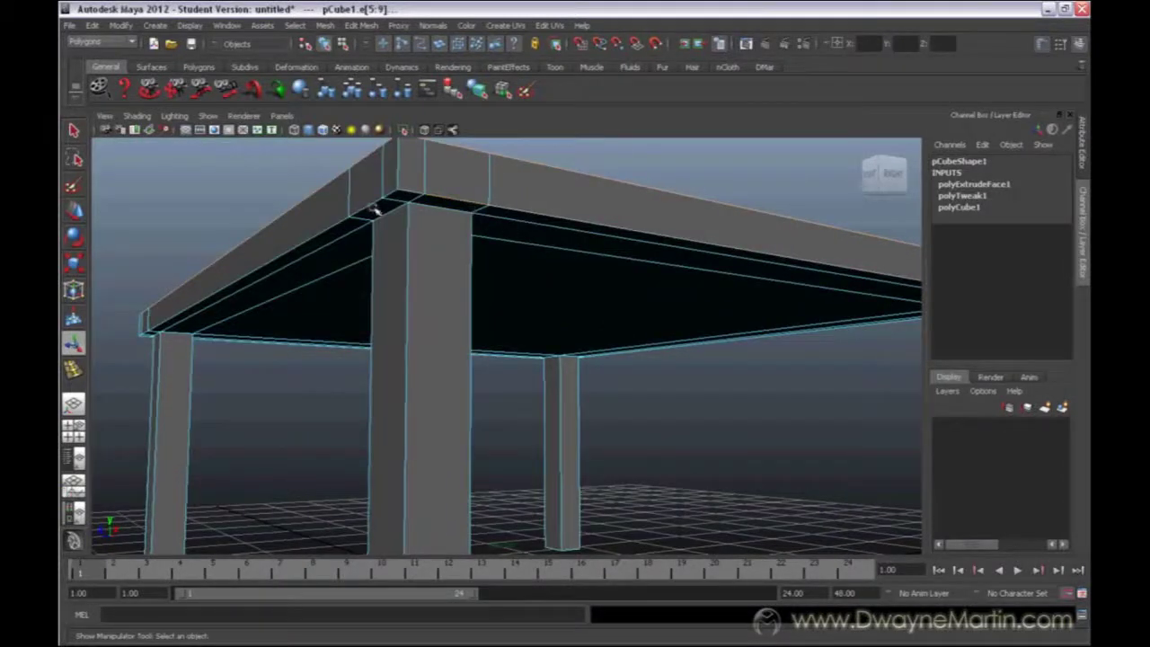
scroll(373, 210, "down", 3)
left_click_drag(377, 265, 634, 270, "alt")
right_click_drag(633, 270, 709, 334, "alt")
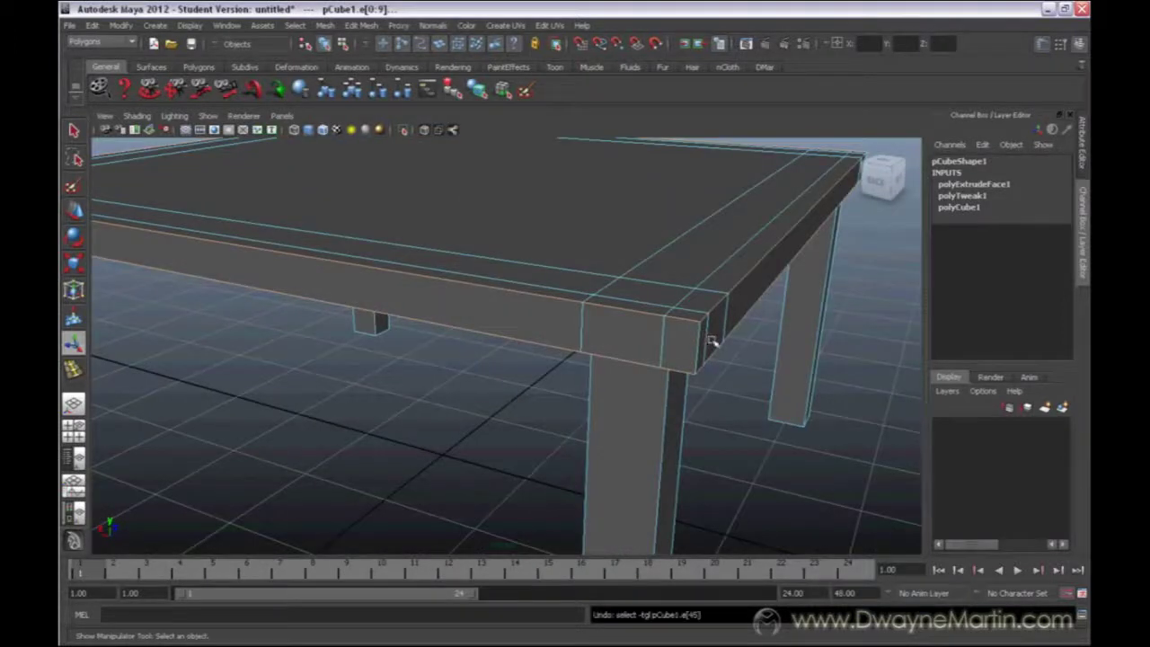
Step: Add the vertical edges at the tabletop's outer corners to the edge selection
right_click_drag(721, 344, 545, 315, "alt")
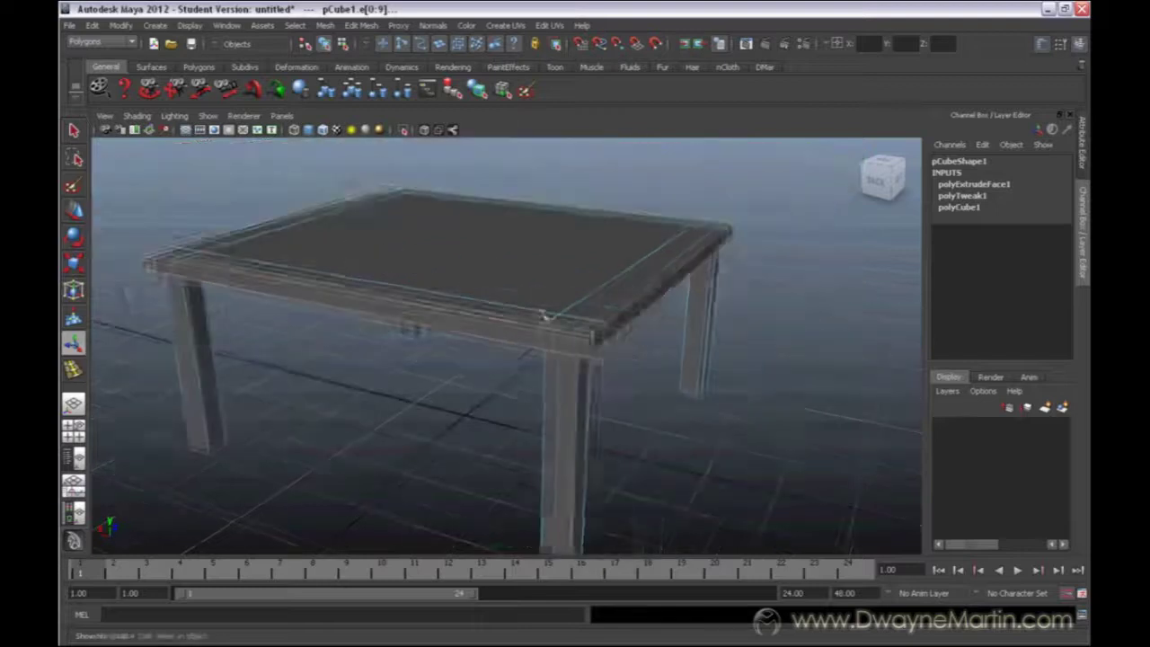
left_click_drag(545, 315, 503, 365, "alt")
right_click_drag(503, 365, 654, 368, "alt")
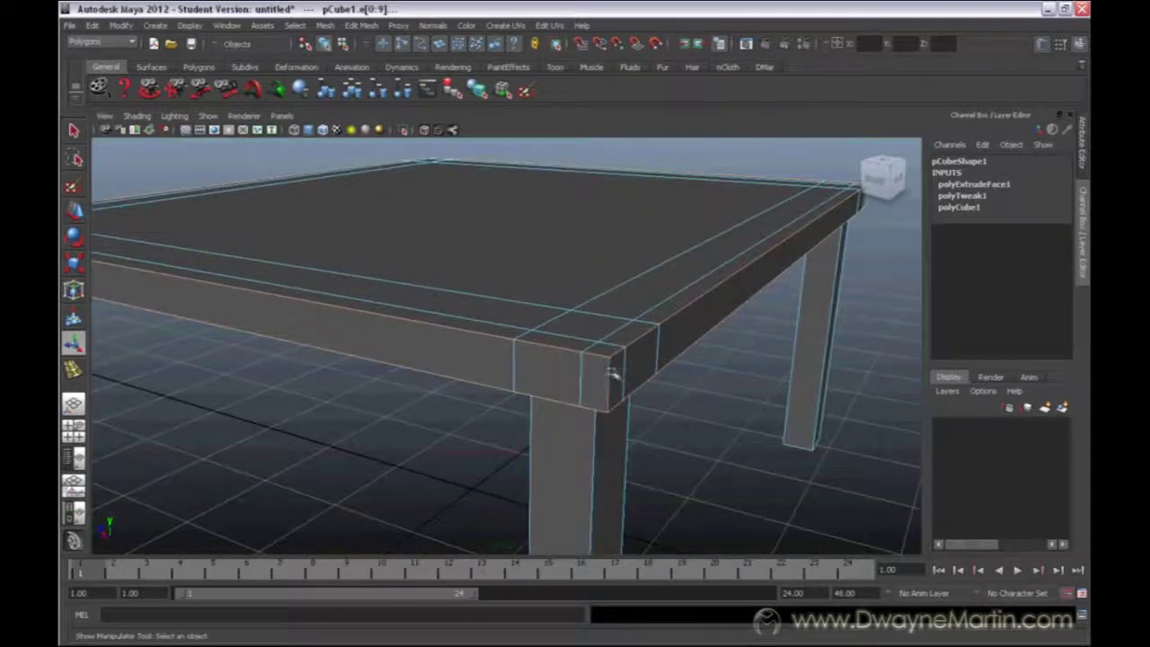
left_click_drag(610, 374, 409, 379, "alt")
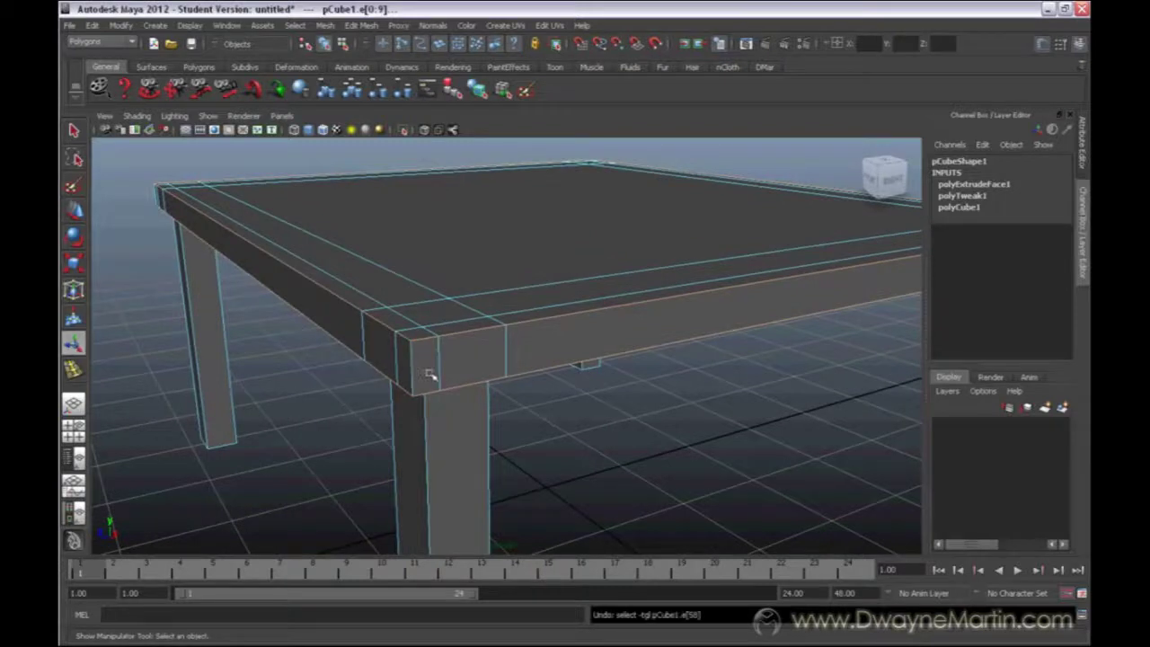
left_click_drag(440, 371, 596, 374, "alt")
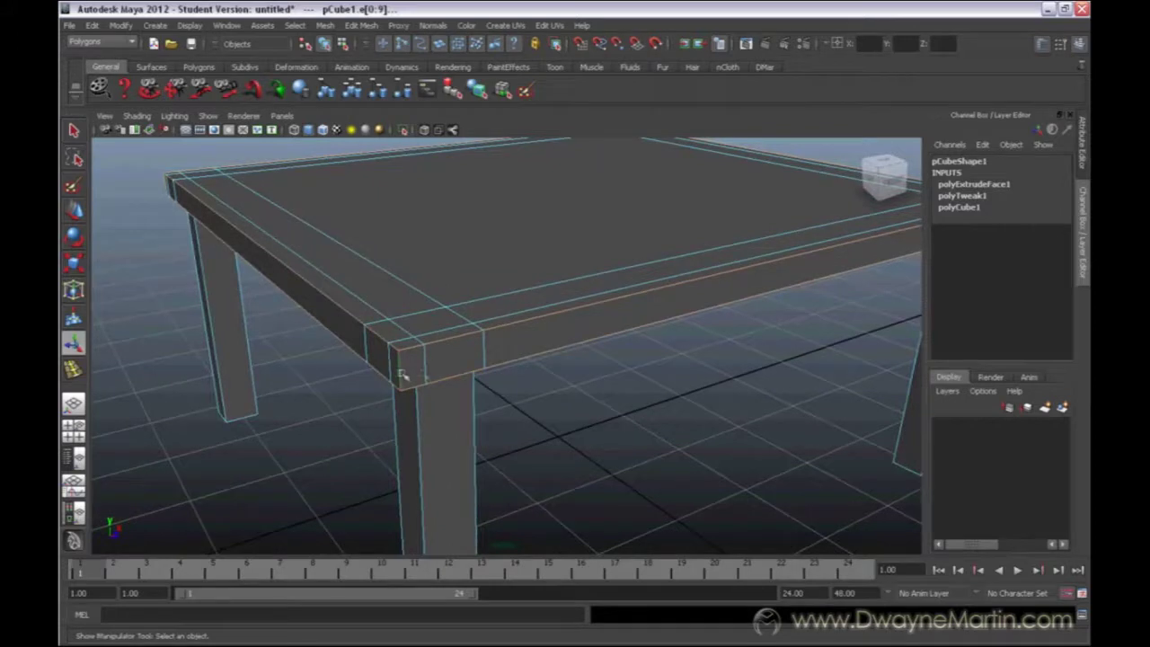
left_click_drag(423, 377, 543, 323, "alt")
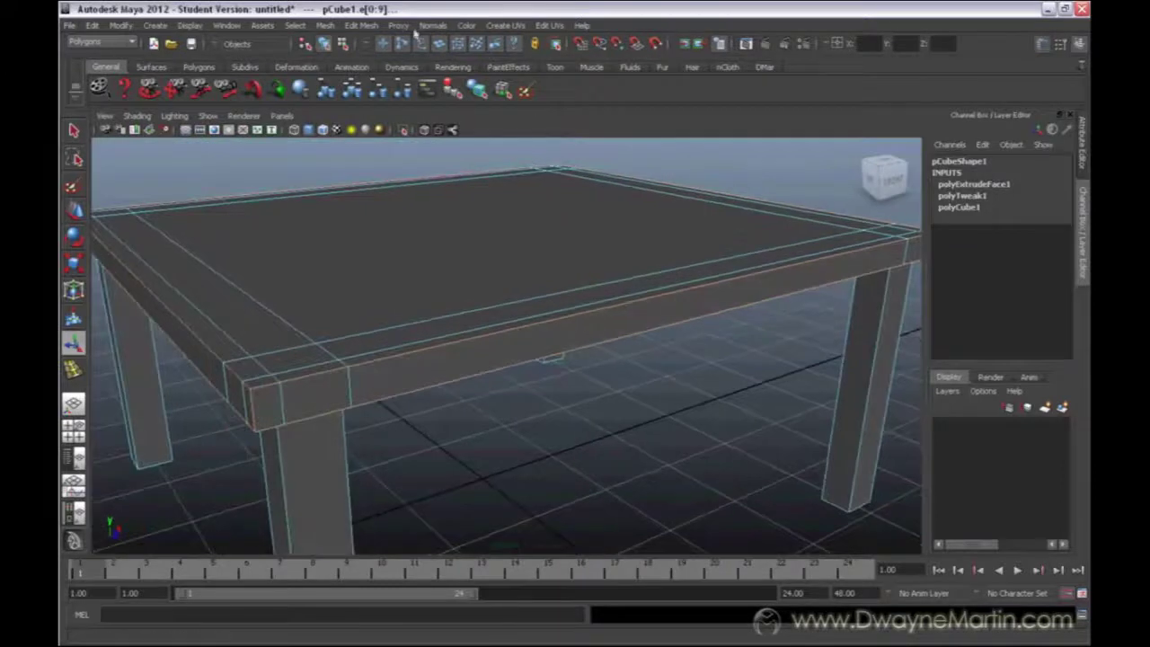
Step: Bevel all the selected outer edges of the tabletop with an offset of 1
left_click(361, 25)
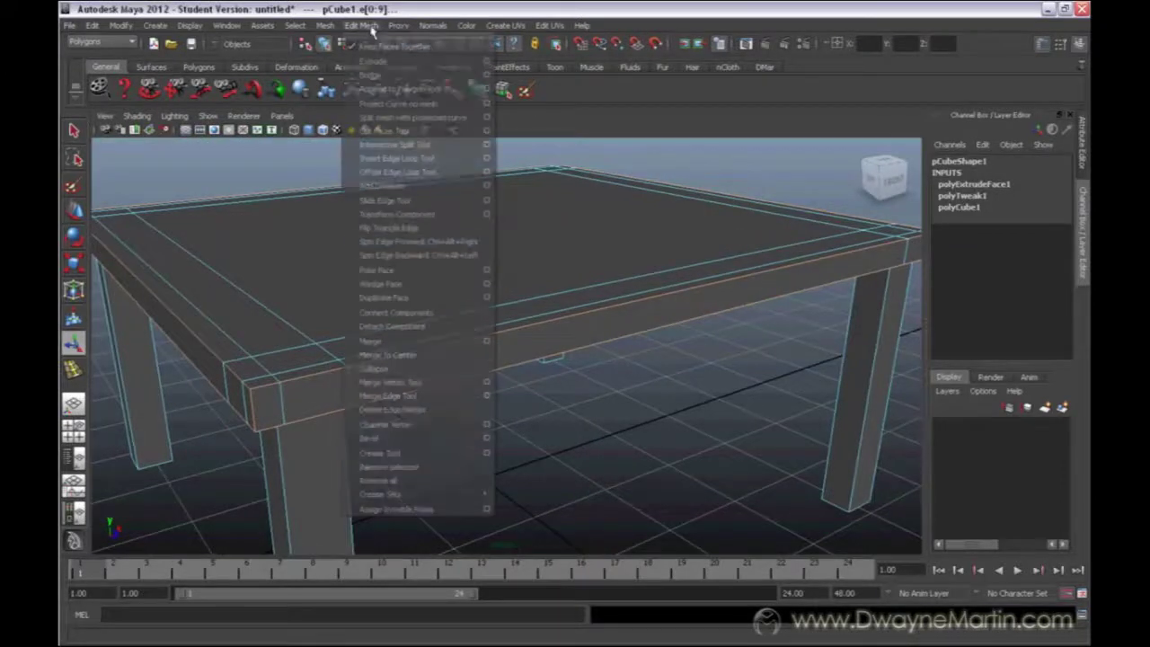
left_click(450, 439)
left_click_drag(451, 429, 368, 399, "alt")
middle_click_drag(655, 365, 495, 380, "alt")
right_click_drag(495, 380, 693, 331, "alt")
left_click(1006, 208)
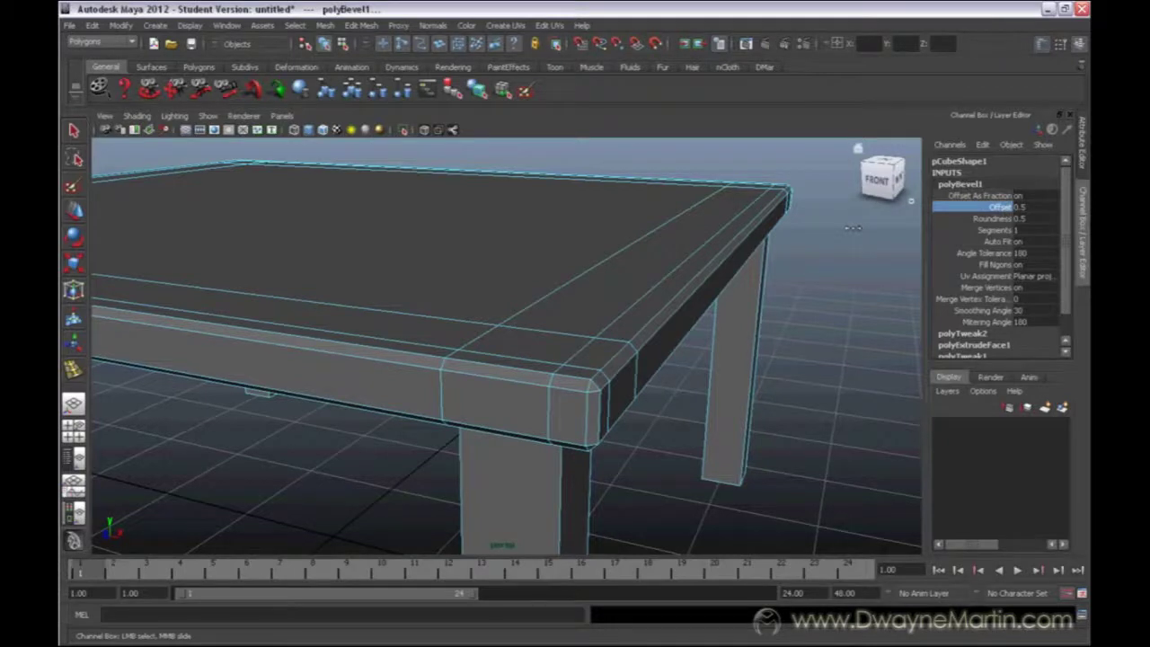
middle_click_drag(852, 227, 857, 228)
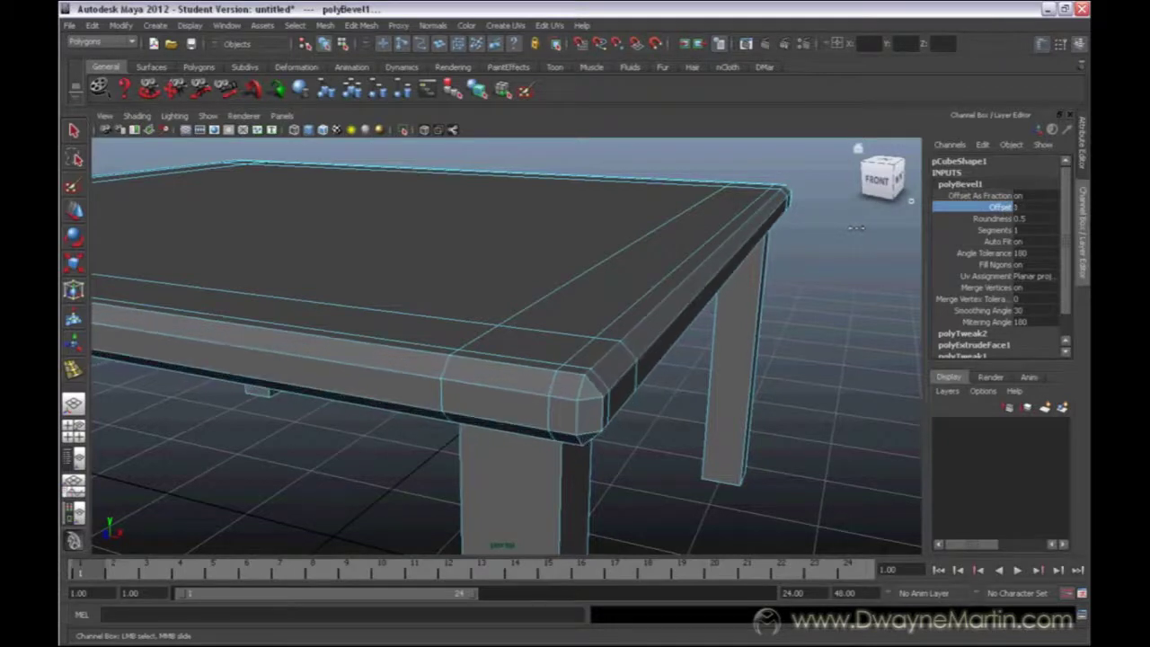
Step: Increase the tabletop bevel's segments to round it, then return to object mode with nothing selected
left_click(1002, 231)
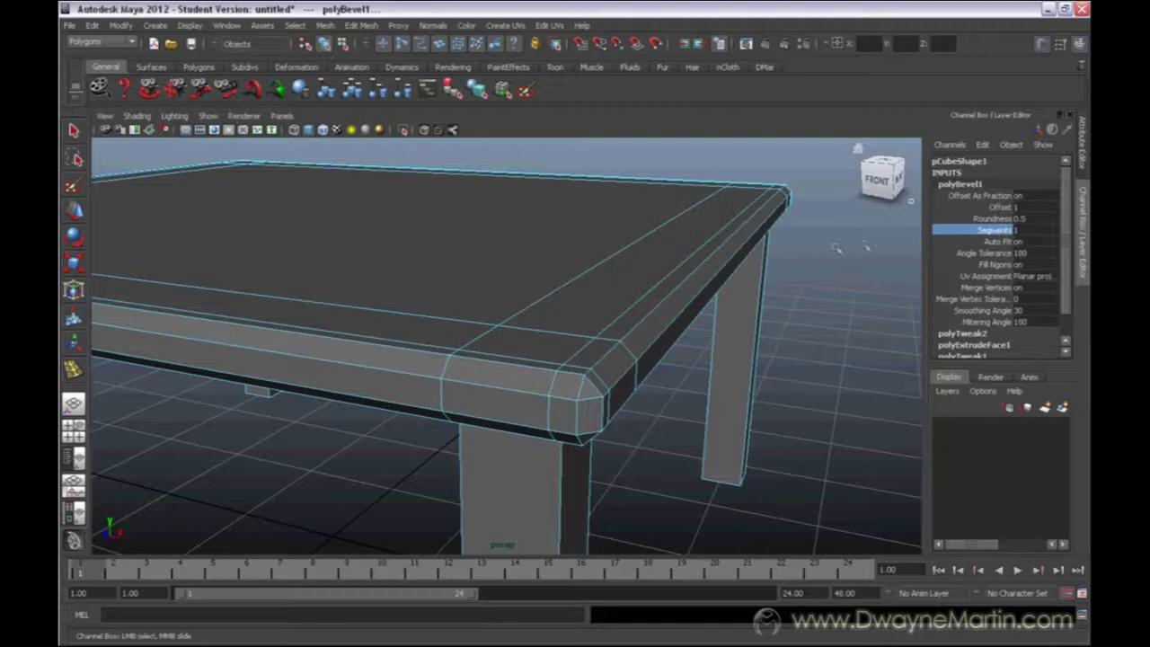
middle_click_drag(832, 246, 851, 245)
right_click_drag(728, 242, 770, 225)
left_click(829, 231)
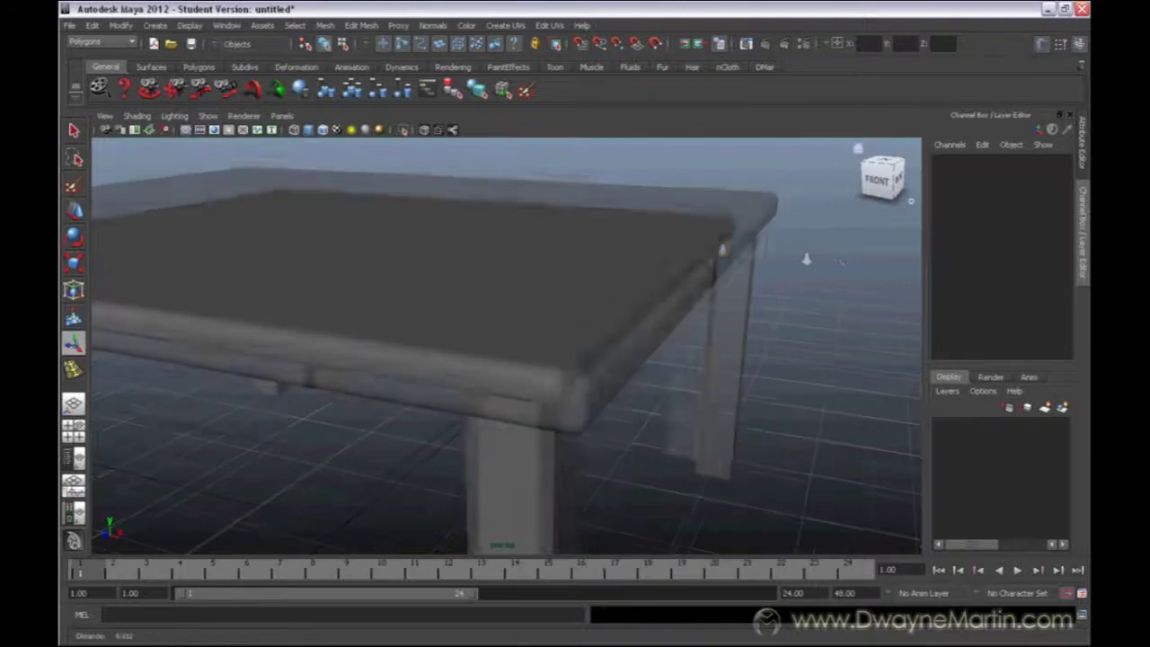
Step: Select the table and examine the beveled rim and rounded corners of the tabletop from several sides, including their wireframe
right_click_drag(807, 260, 755, 257, "alt")
left_click_drag(626, 247, 590, 248, "alt")
left_click(721, 342)
left_click_drag(773, 337, 629, 333, "alt")
left_click(689, 393)
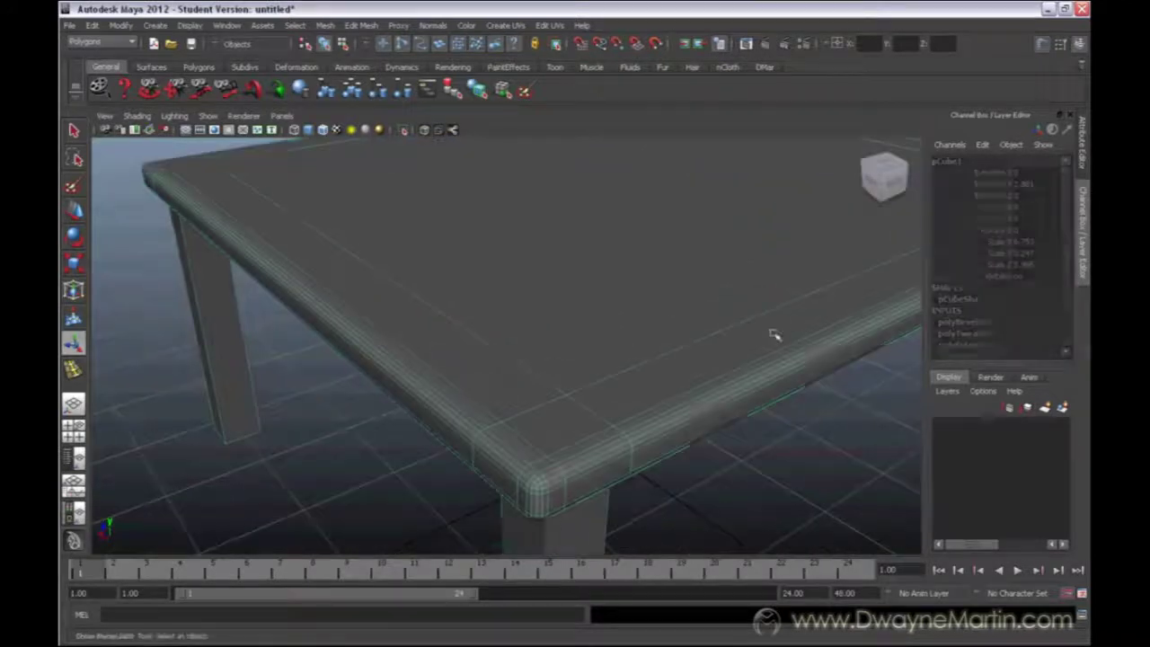
left_click(771, 333)
left_click_drag(770, 333, 696, 332, "alt")
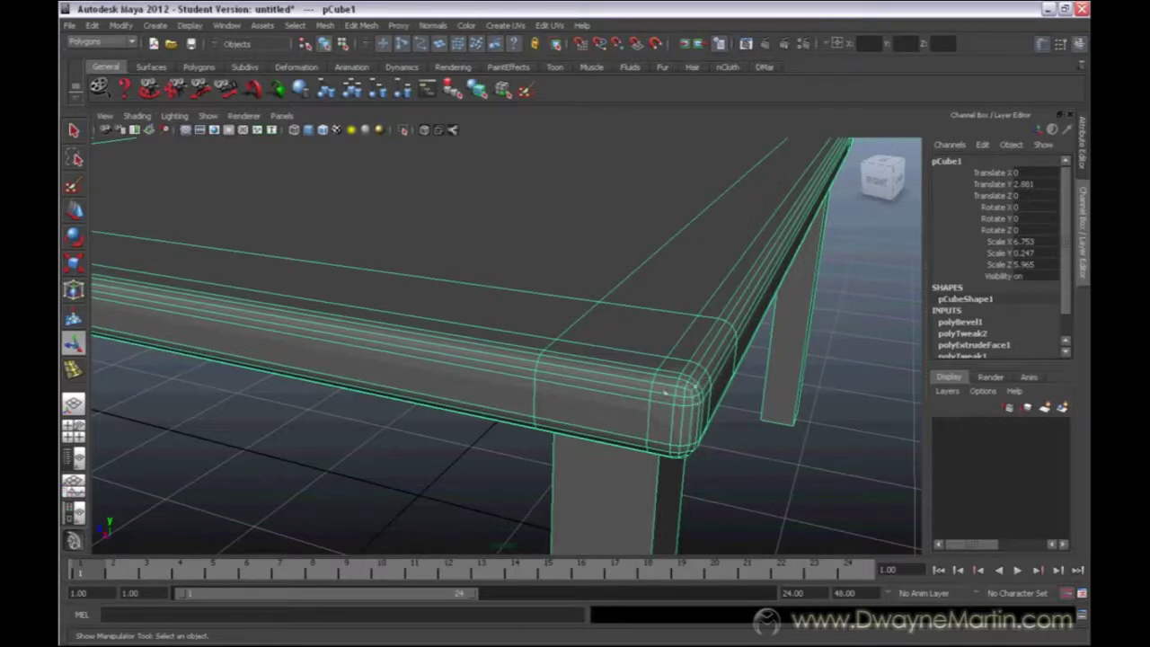
right_click_drag(694, 385, 590, 376, "alt")
left_click_drag(646, 374, 500, 342, "alt")
right_click_drag(634, 362, 557, 358, "alt")
left_click_drag(761, 338, 680, 332, "alt")
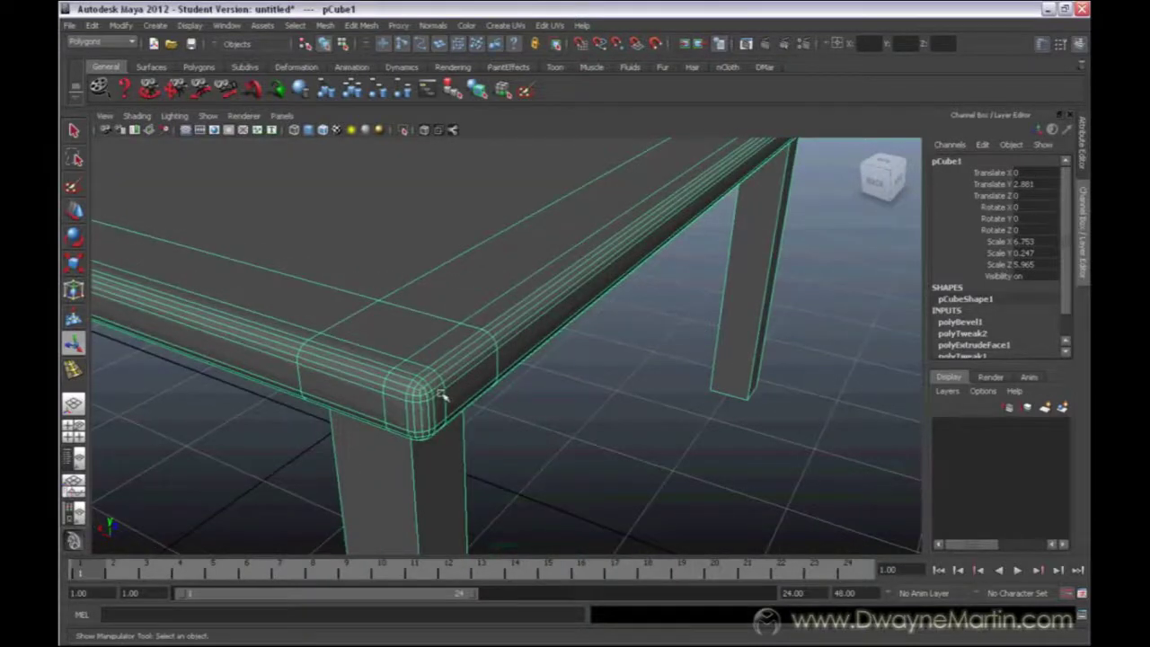
Step: Inspect the rounded tabletop corner up close in face mode, selecting the narrow top face beside it
right_click_drag(440, 394, 483, 385, "alt")
middle_click_drag(403, 356, 488, 384, "alt")
right_click(488, 384)
left_click(488, 417)
left_click(527, 392)
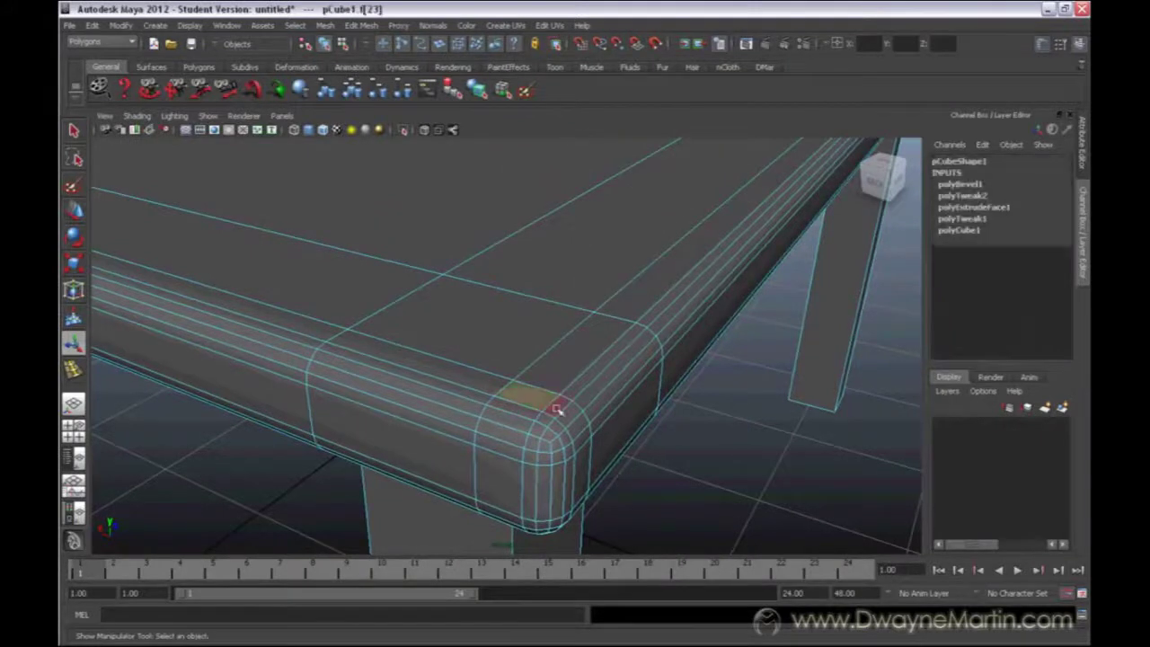
Step: Return to object mode with nothing selected, view the whole table, and list the mesh editing commands
right_click_drag(540, 406, 585, 377)
left_click(585, 378)
left_click_drag(611, 369, 480, 356, "alt")
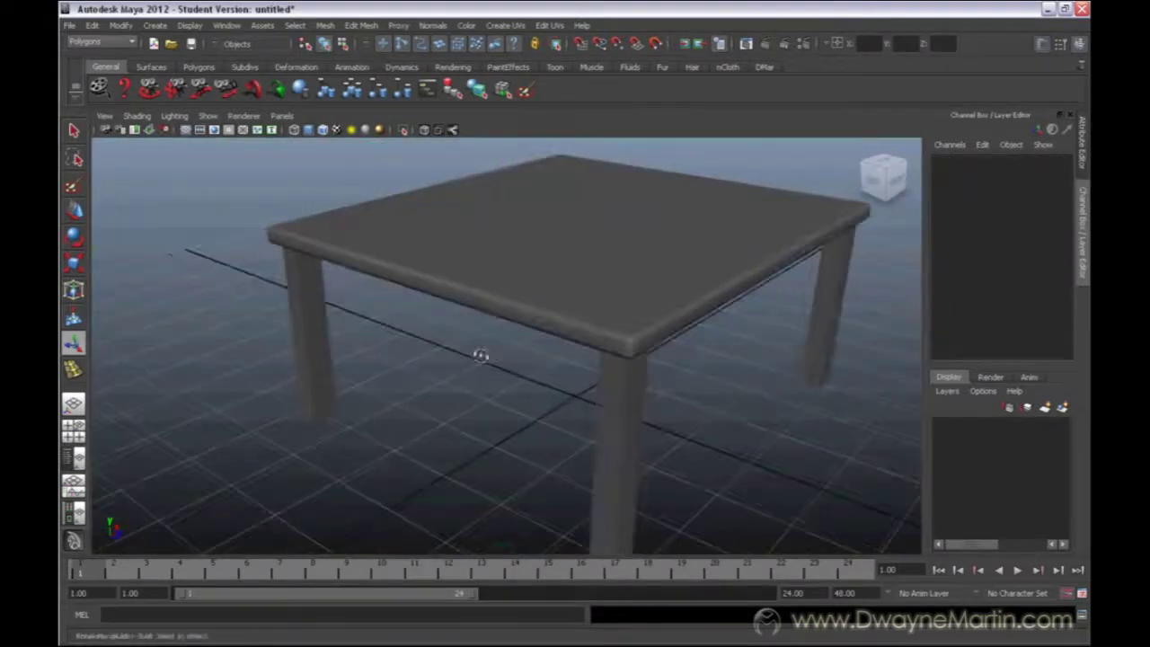
left_click(362, 26)
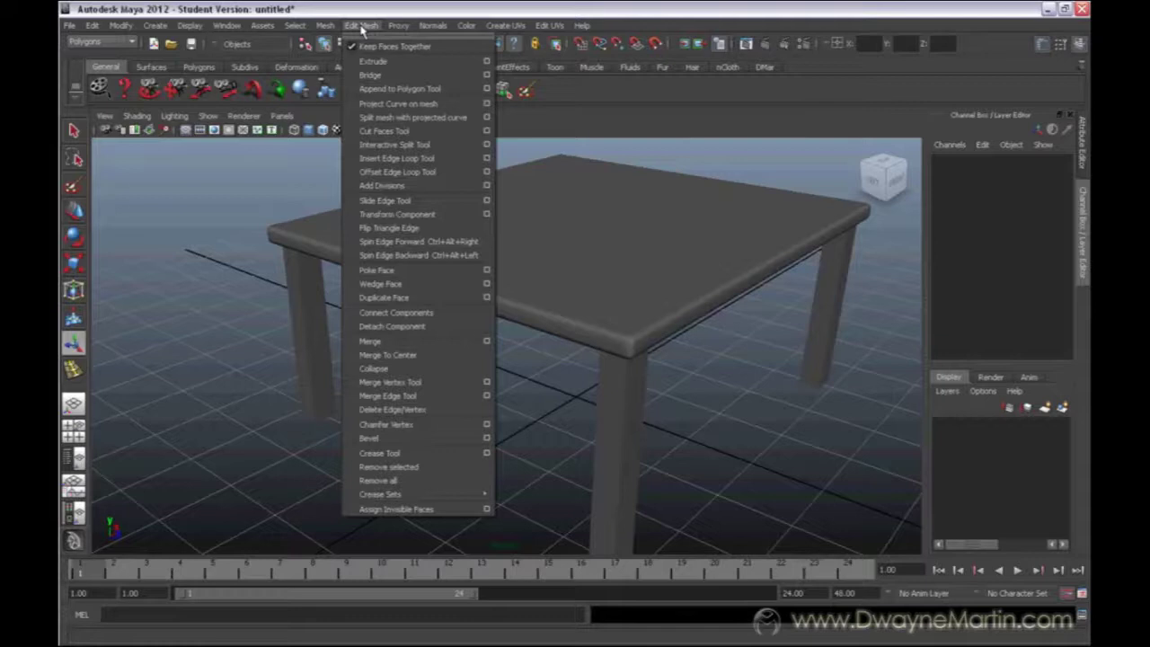